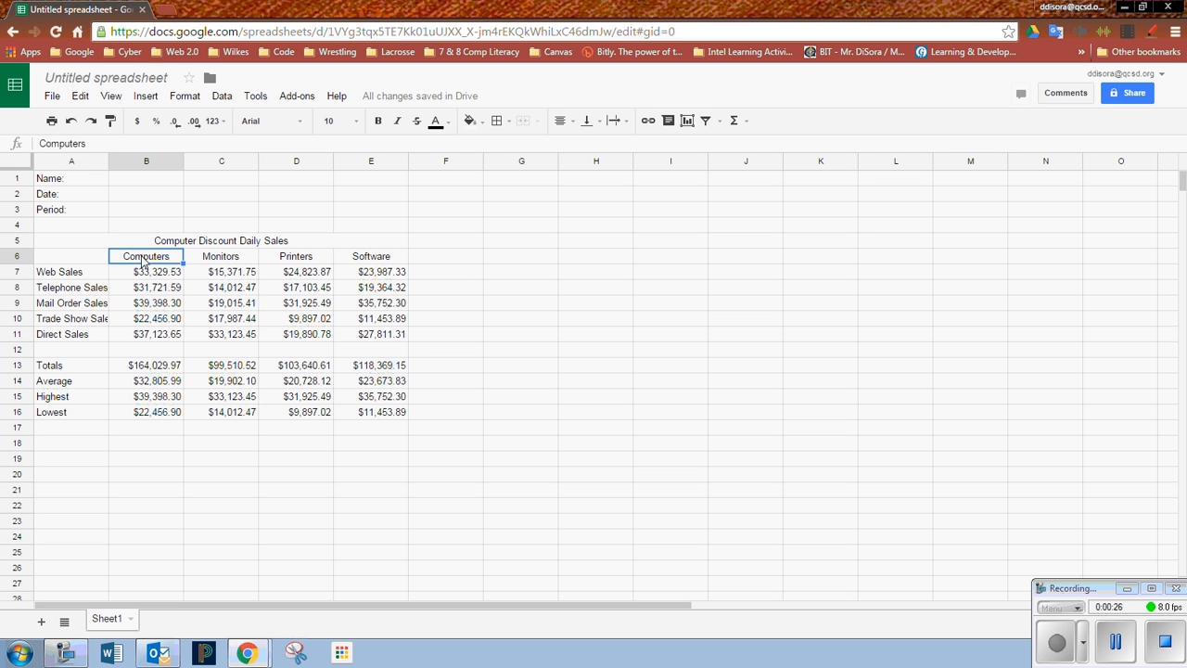
Step: Open a new chart based on the category headings B6:E6 and the totals B13:E13
{"action": "left_click_drag", "start_coordinate": [141, 260], "coordinate": [371, 259]}
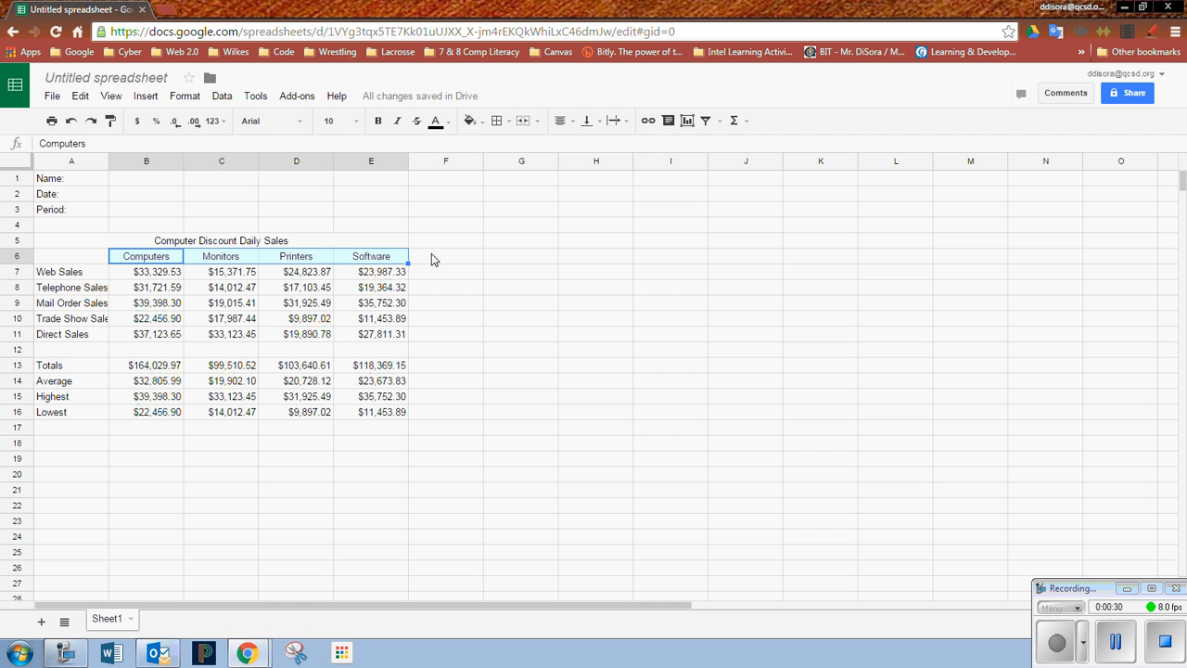
{"action": "left_click", "coordinate": [135, 368]}
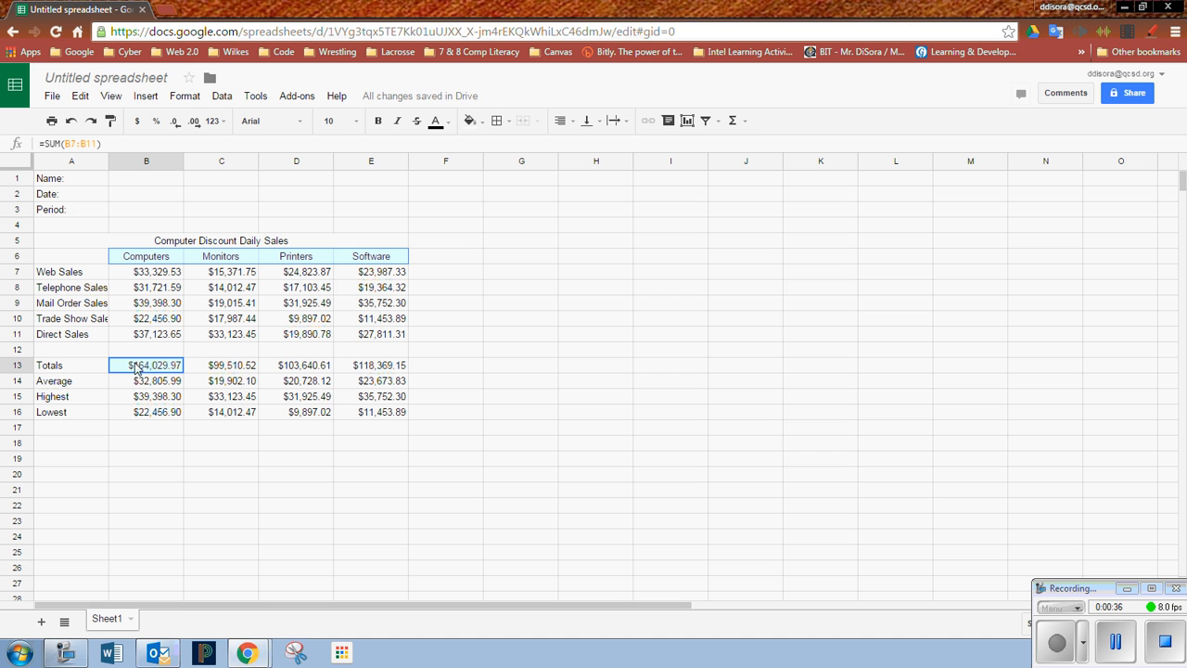
{"action": "left_click_drag", "start_coordinate": [135, 368], "coordinate": [371, 368]}
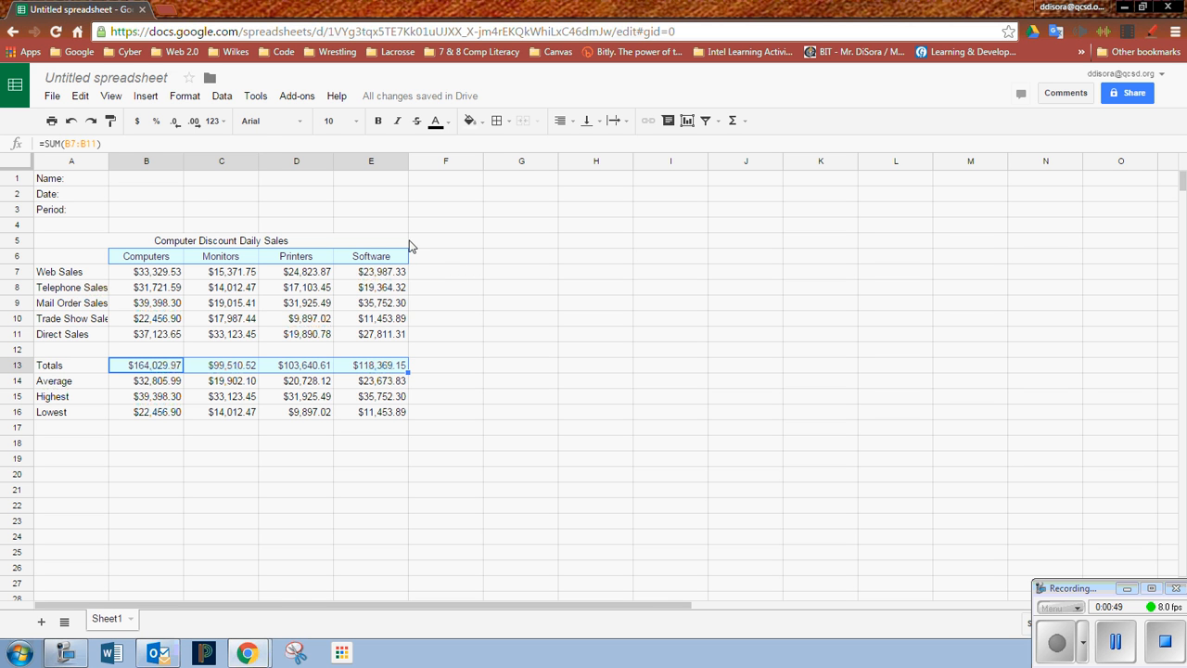
{"action": "left_click", "coordinate": [146, 98]}
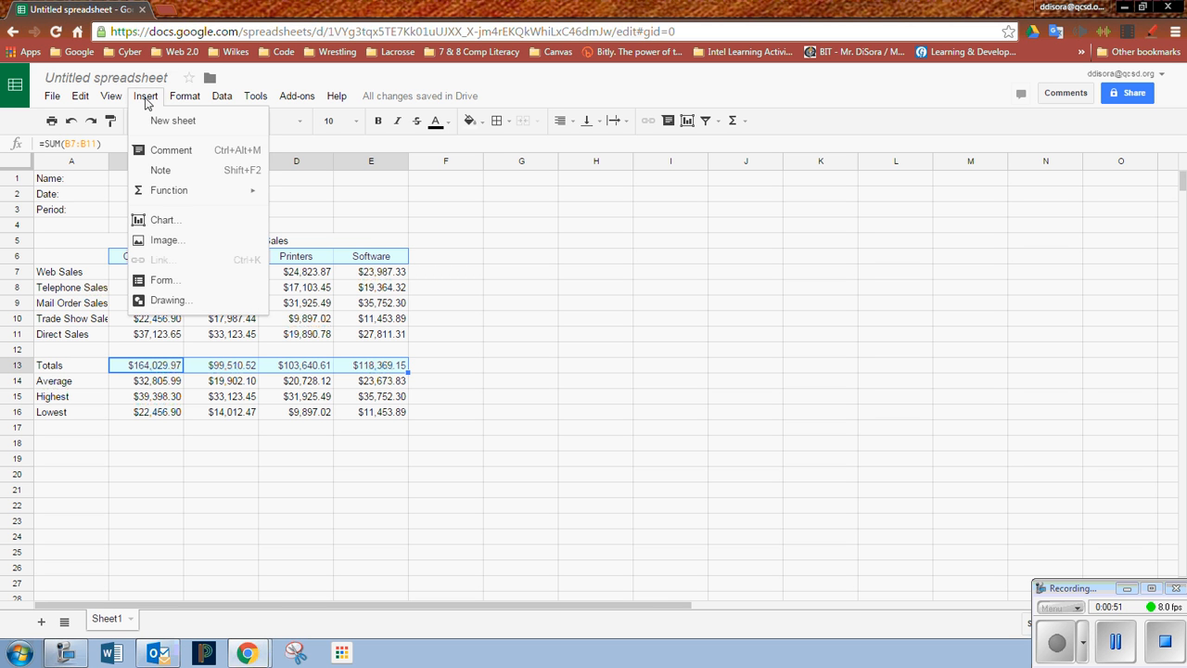
{"action": "left_click", "coordinate": [180, 221]}
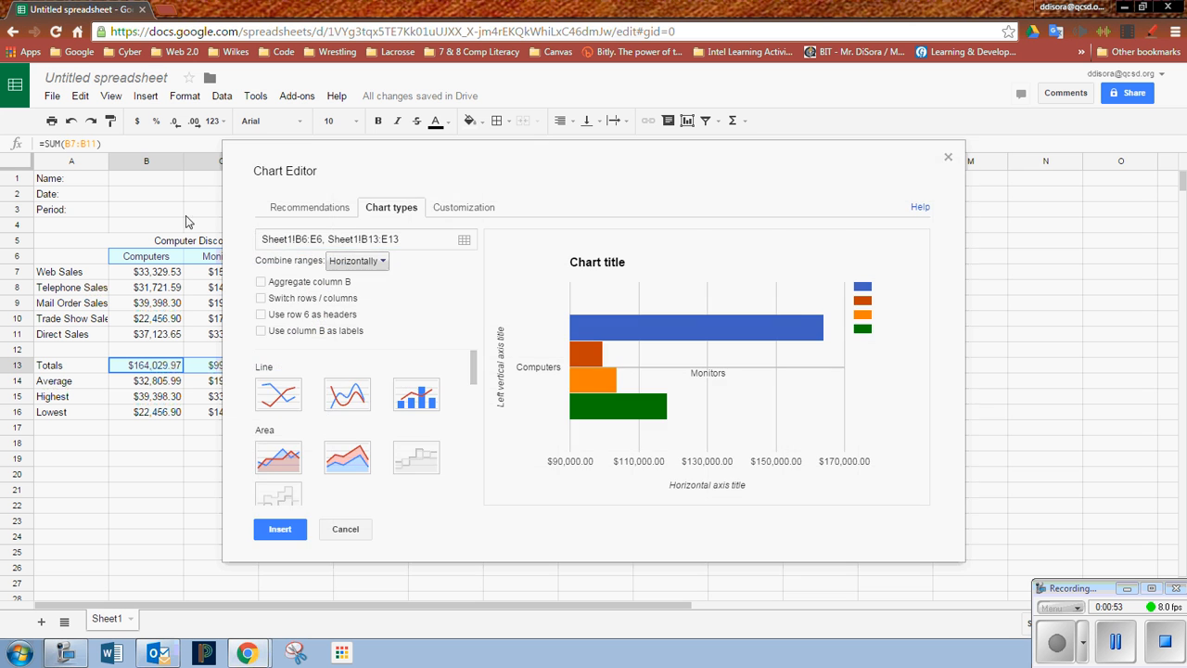
Step: Move the chart editor clear of the sales data and choose the standard Column chart type
{"action": "left_click_drag", "start_coordinate": [612, 175], "coordinate": [818, 157]}
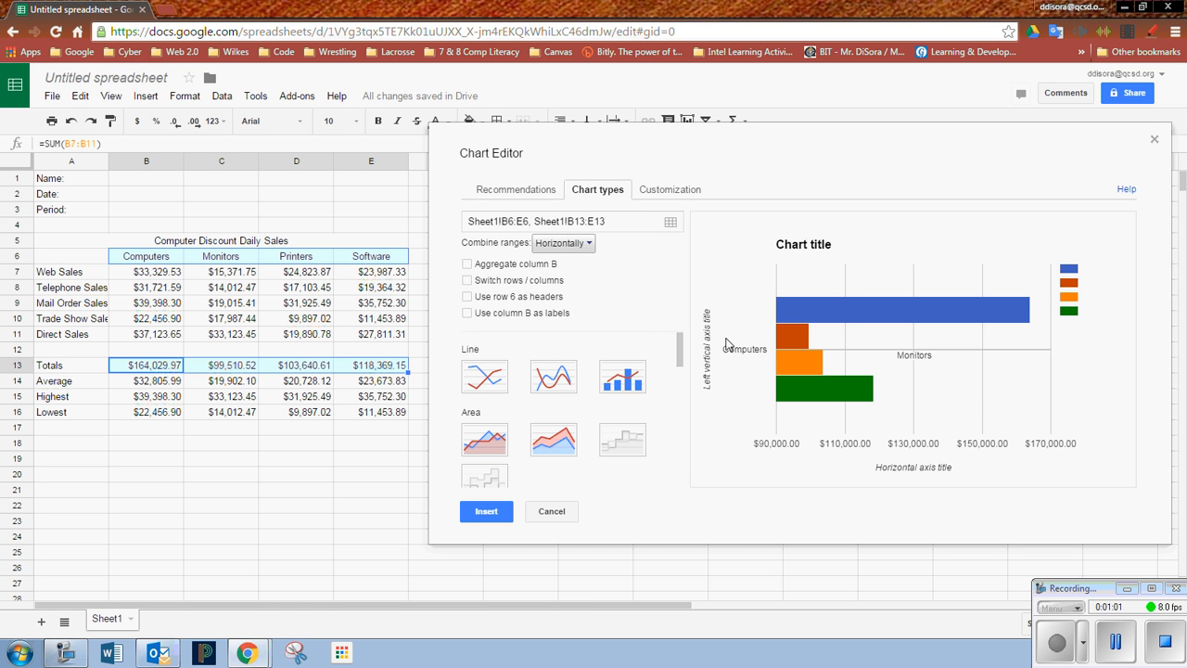
{"action": "left_click_drag", "start_coordinate": [681, 351], "coordinate": [680, 392]}
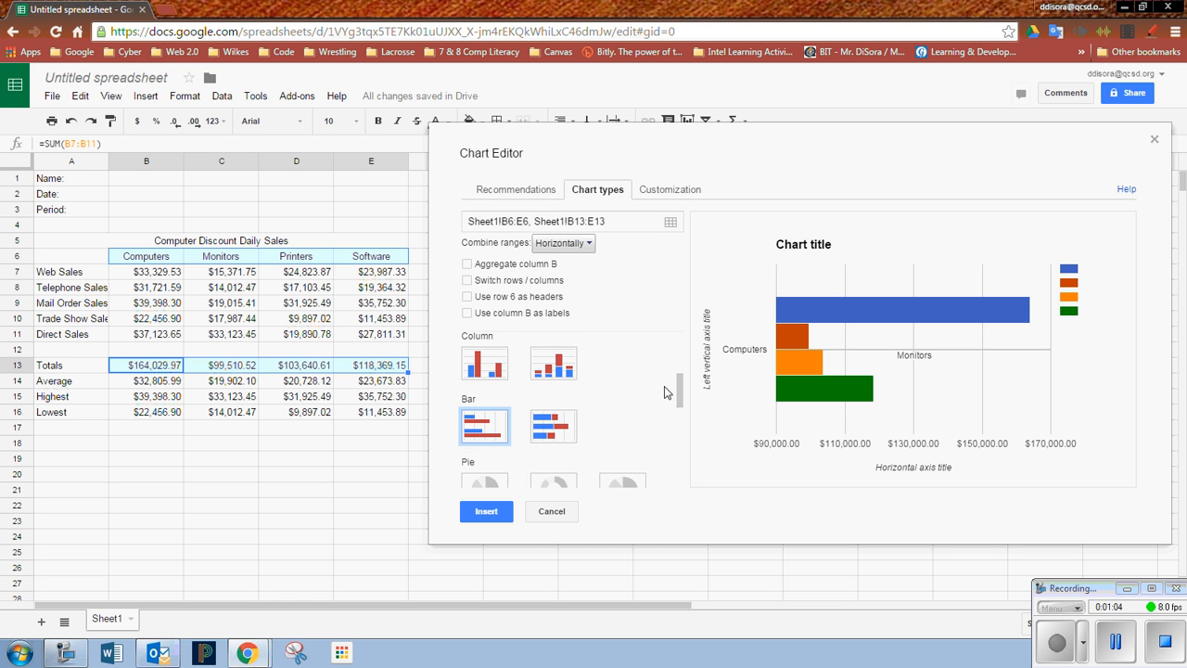
{"action": "left_click", "coordinate": [481, 367]}
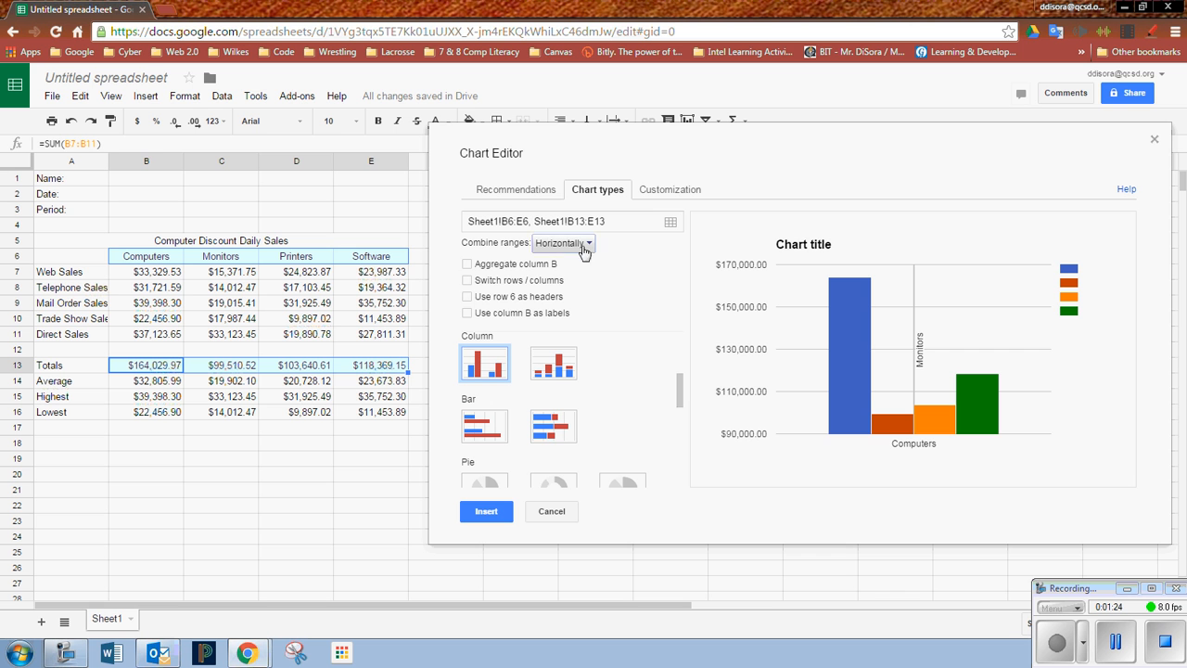
{"action": "left_click", "coordinate": [466, 265]}
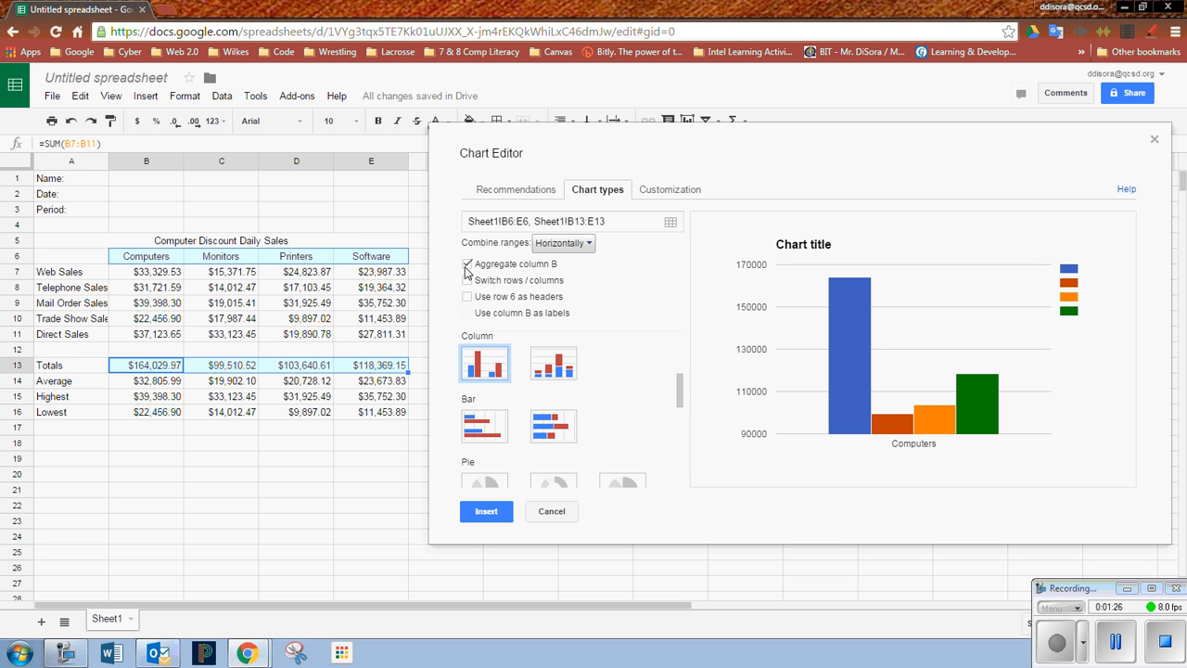
{"action": "left_click", "coordinate": [468, 266]}
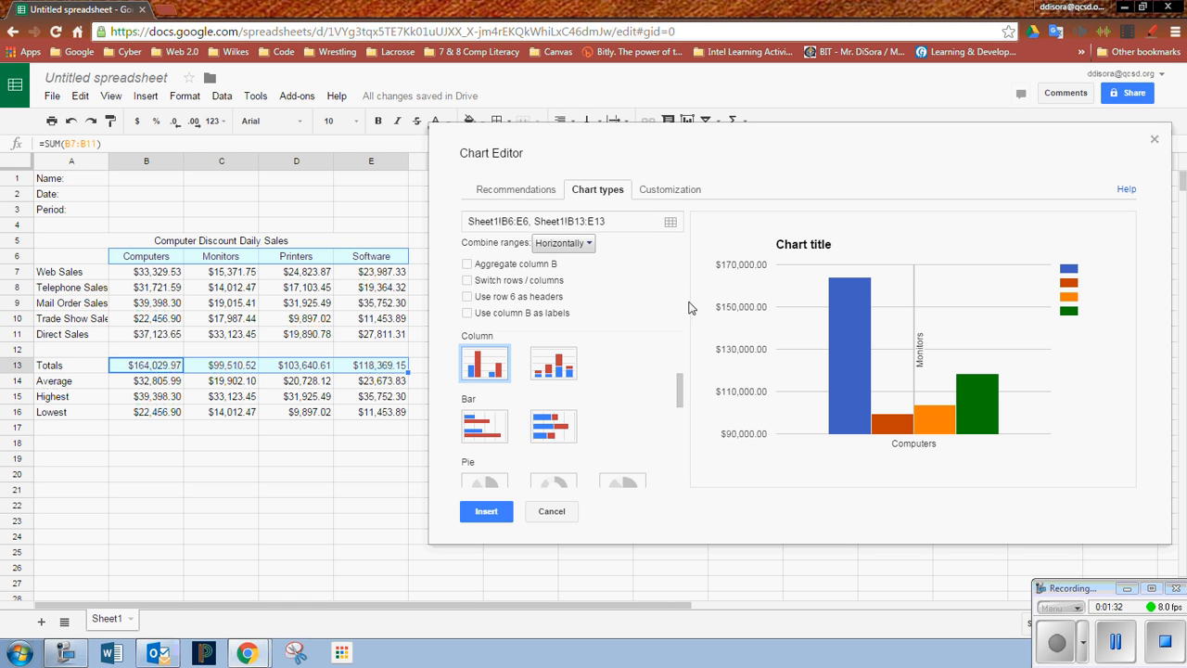
{"action": "left_click", "coordinate": [467, 264]}
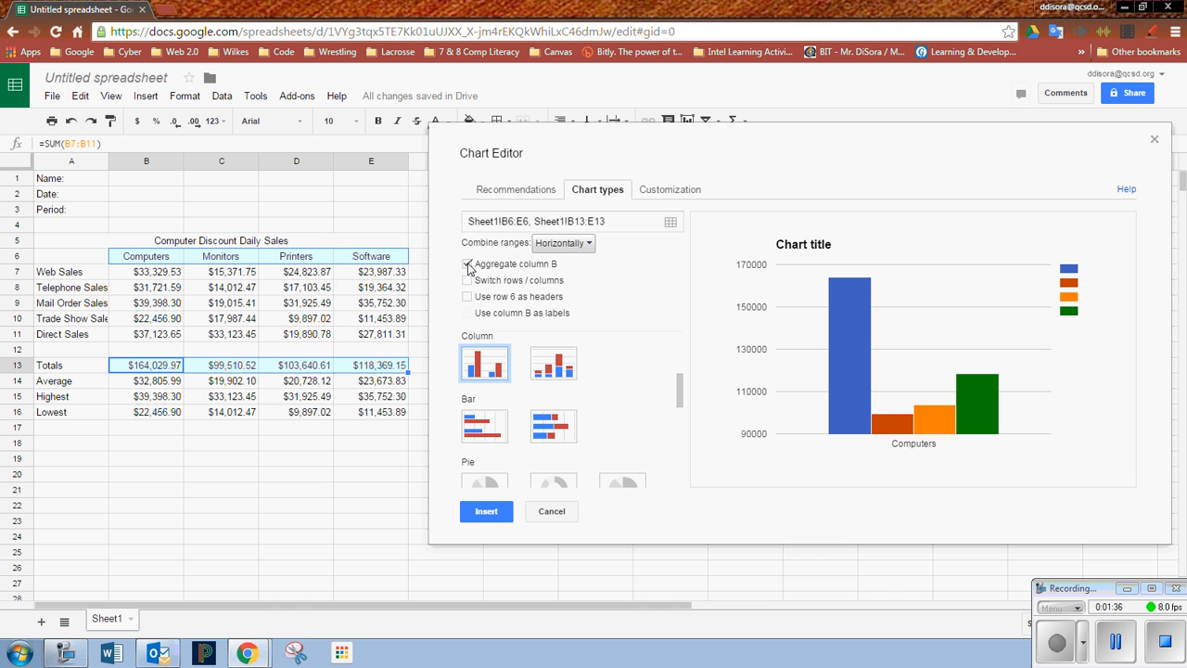
{"action": "left_click", "coordinate": [468, 265]}
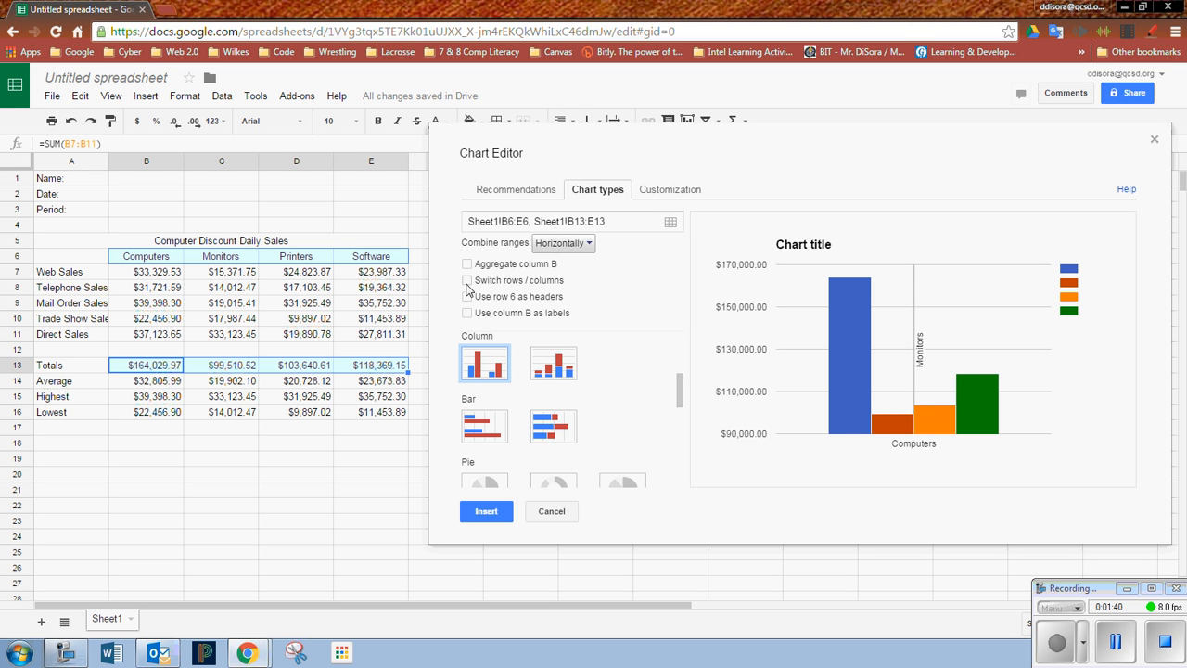
Step: Switch the chart's rows and columns and combine its ranges vertically, with row 6 used as labels
{"action": "left_click", "coordinate": [468, 281]}
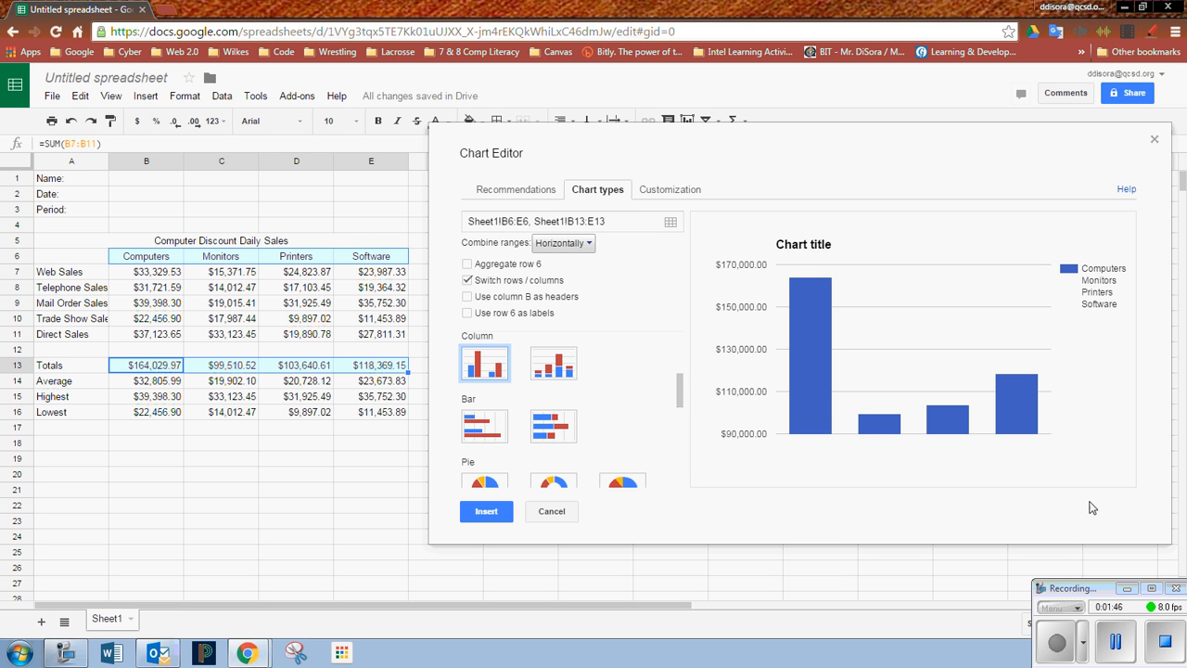
{"action": "left_click", "coordinate": [466, 282]}
{"action": "left_click", "coordinate": [467, 280]}
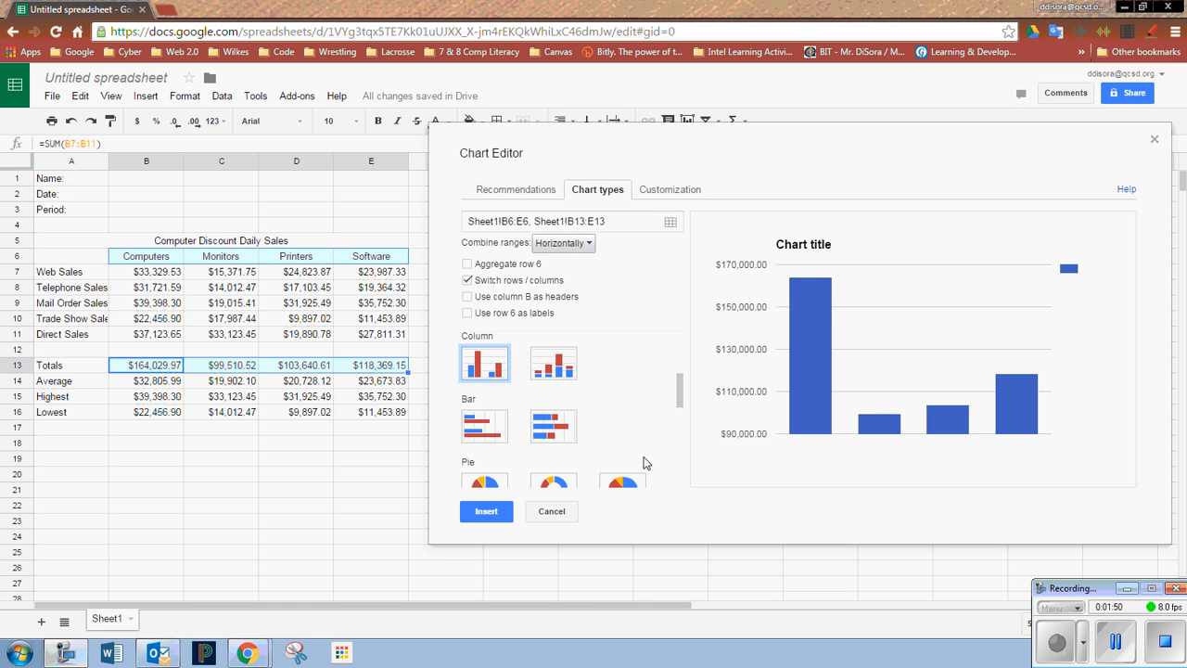
{"action": "left_click", "coordinate": [468, 297]}
{"action": "left_click", "coordinate": [469, 296]}
{"action": "left_click", "coordinate": [469, 276]}
{"action": "left_click", "coordinate": [467, 279]}
{"action": "left_click", "coordinate": [584, 245]}
{"action": "left_click", "coordinate": [575, 289]}
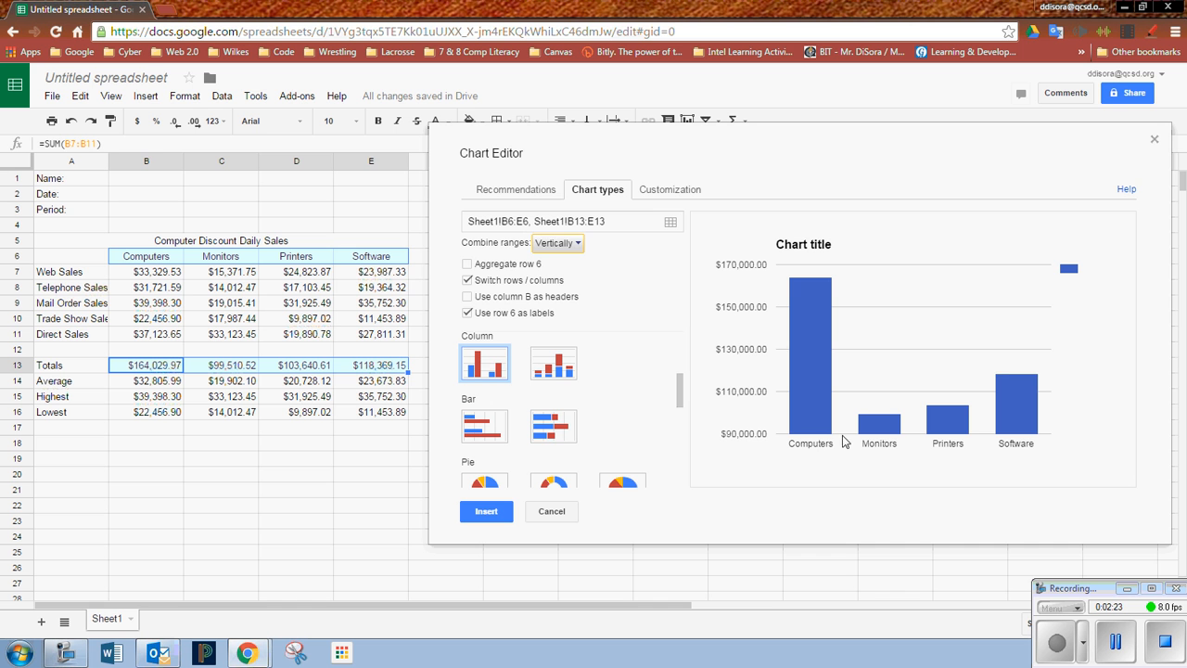
{"action": "mouse_move", "coordinate": [1022, 422]}
{"action": "mouse_move", "coordinate": [886, 428]}
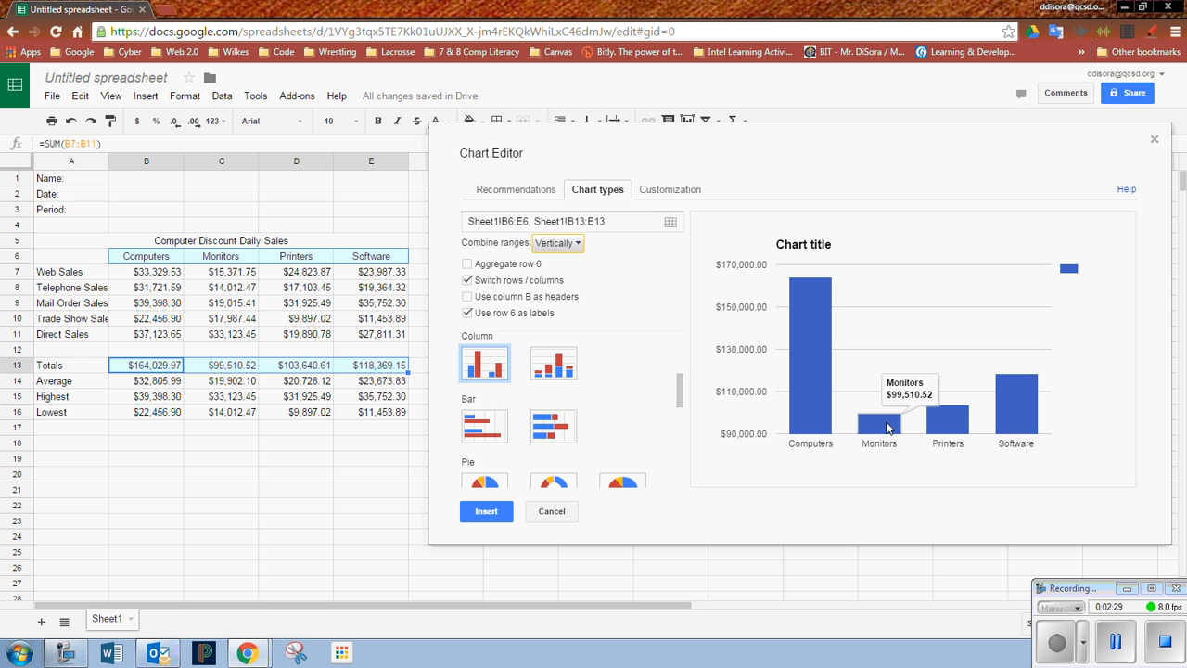
{"action": "mouse_move", "coordinate": [819, 408]}
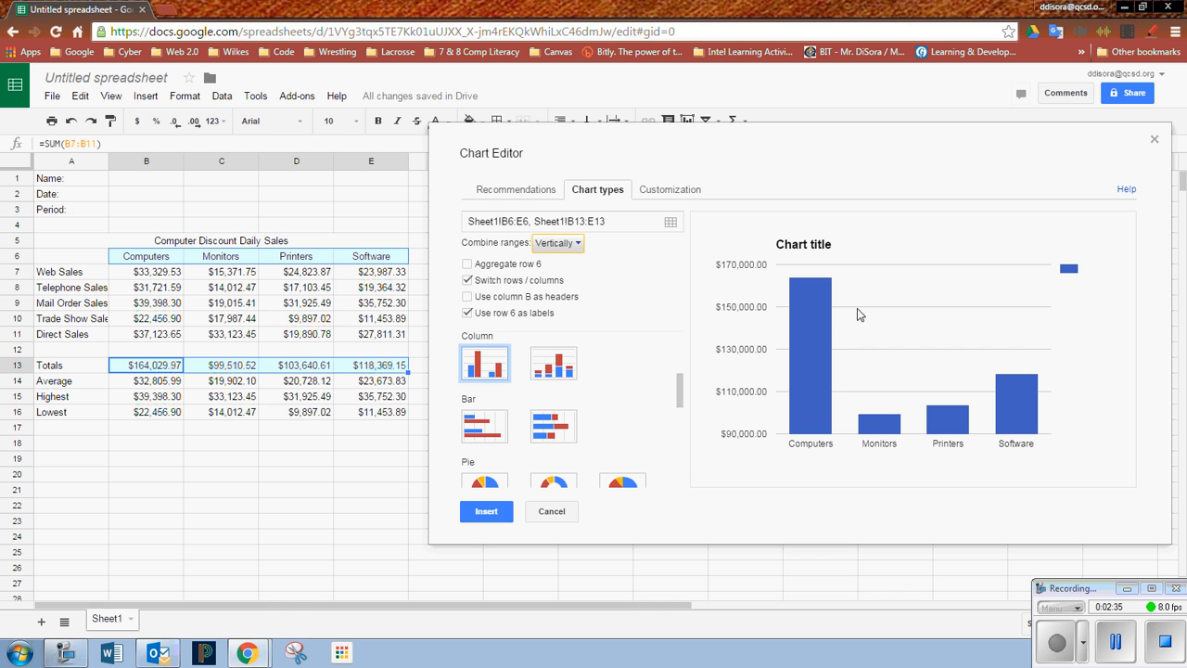
Step: Set the chart title to "Total Computer Sales"
{"action": "left_click", "coordinate": [676, 192]}
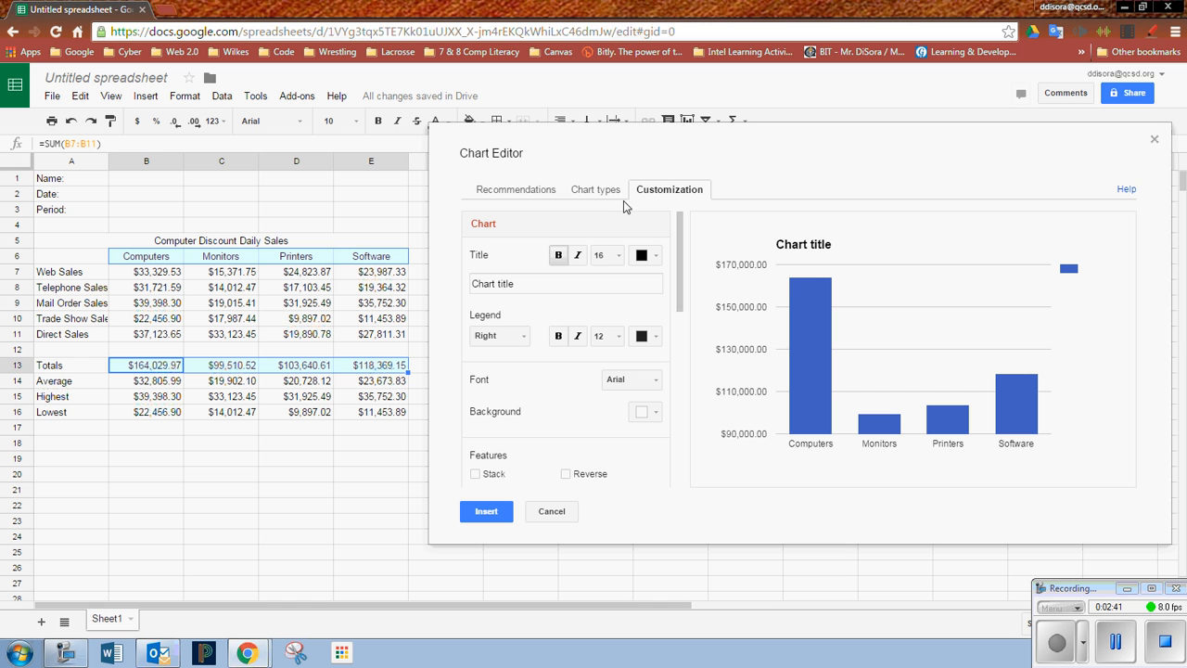
{"action": "left_click_drag", "start_coordinate": [529, 284], "coordinate": [449, 274]}
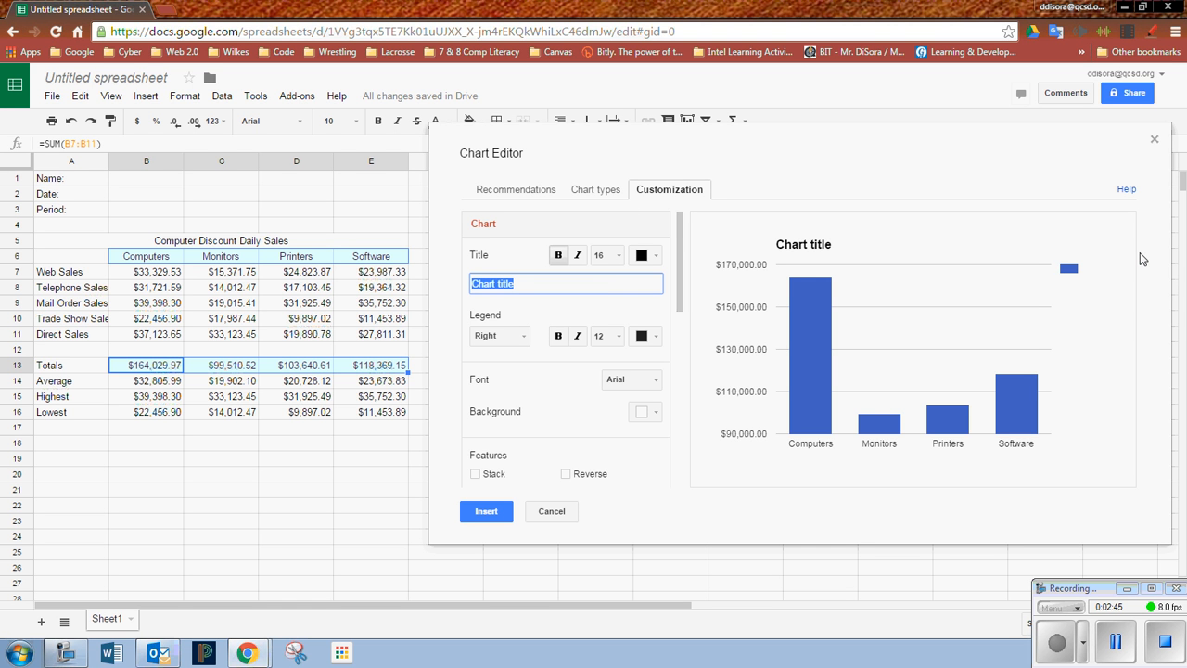
{"action": "key", "text": "BackSpace"}
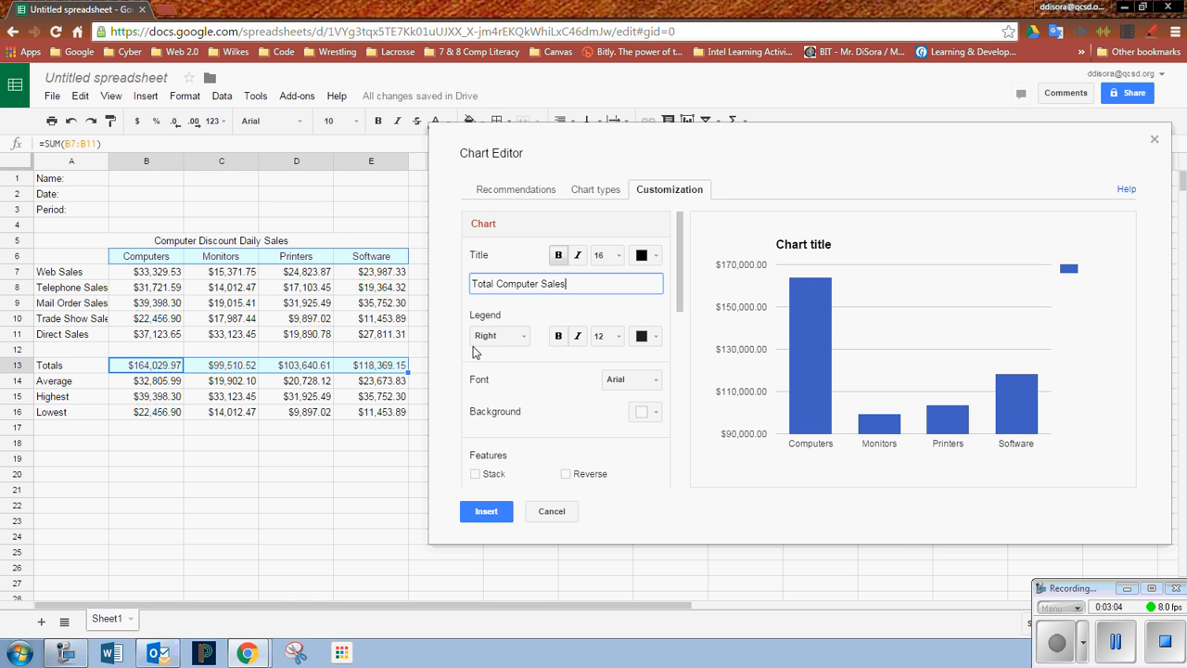
Step: Format the chart title in red, size 20 and italic
{"action": "left_click", "coordinate": [646, 256]}
{"action": "left_click", "coordinate": [656, 299]}
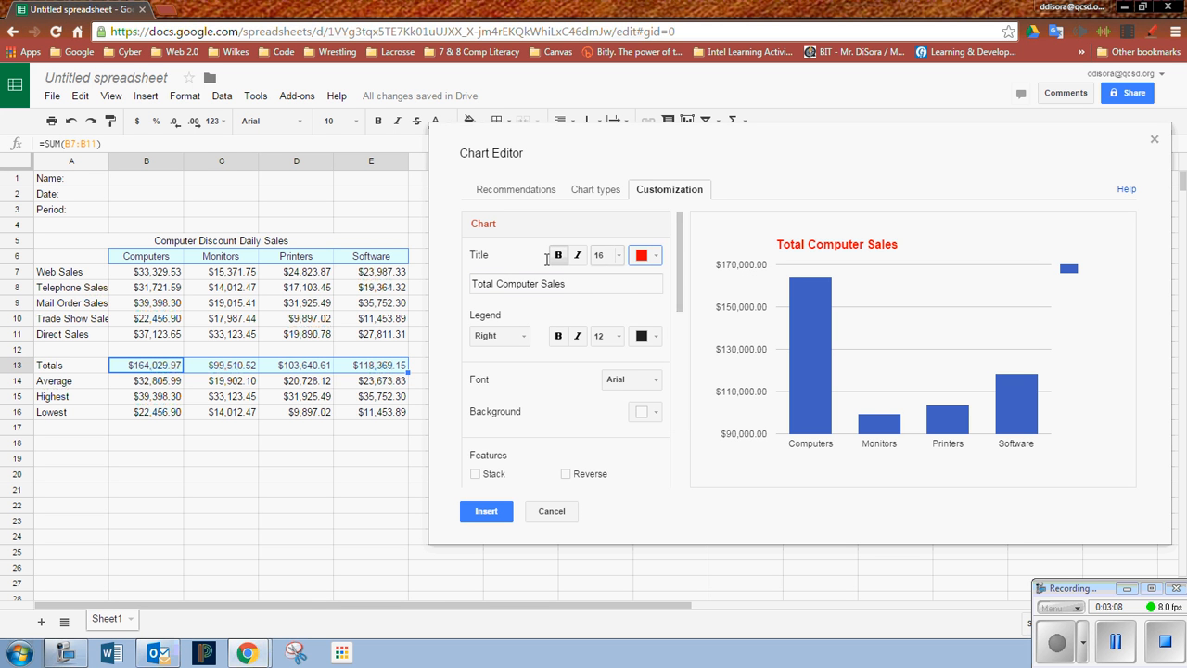
{"action": "left_click", "coordinate": [618, 258]}
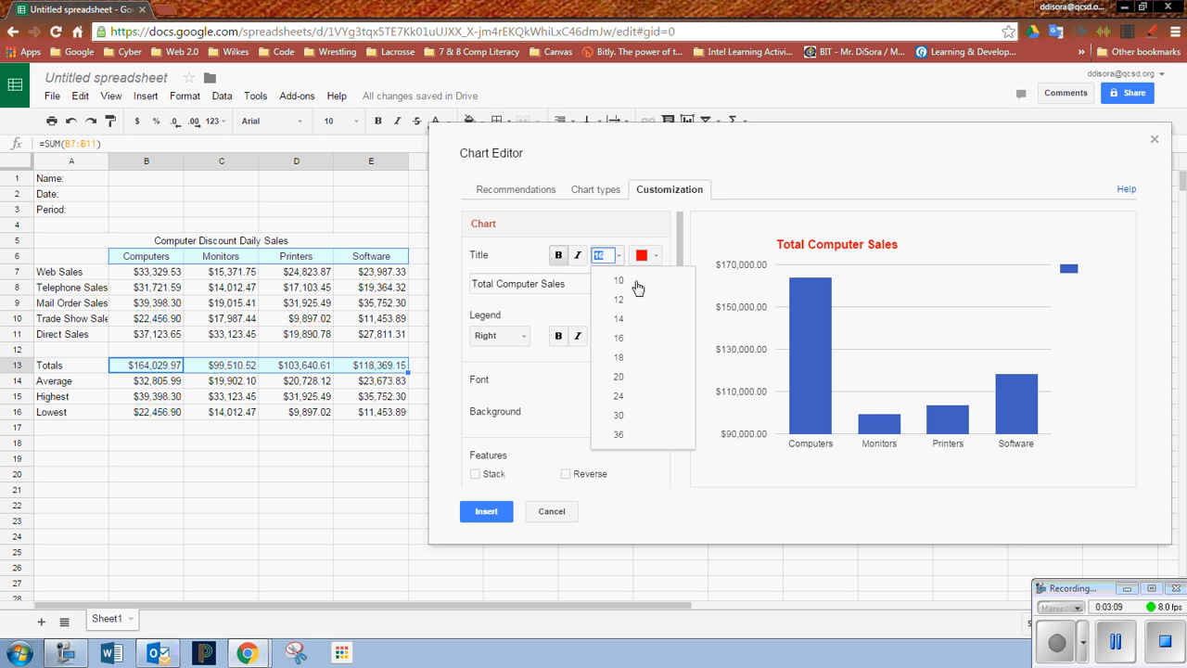
{"action": "left_click", "coordinate": [618, 376]}
{"action": "left_click", "coordinate": [577, 258]}
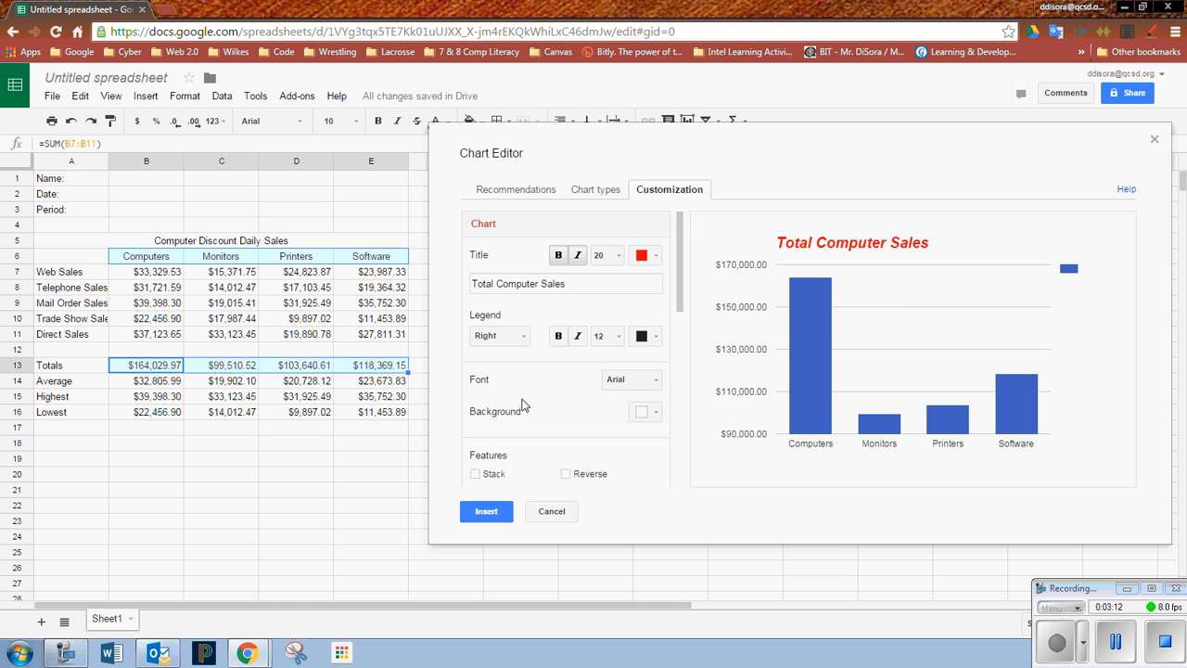
Step: Title the horizontal axis "Sales Data" and the left vertical axis "Total Sales for Each"
{"action": "left_click_drag", "start_coordinate": [684, 232], "coordinate": [697, 324]}
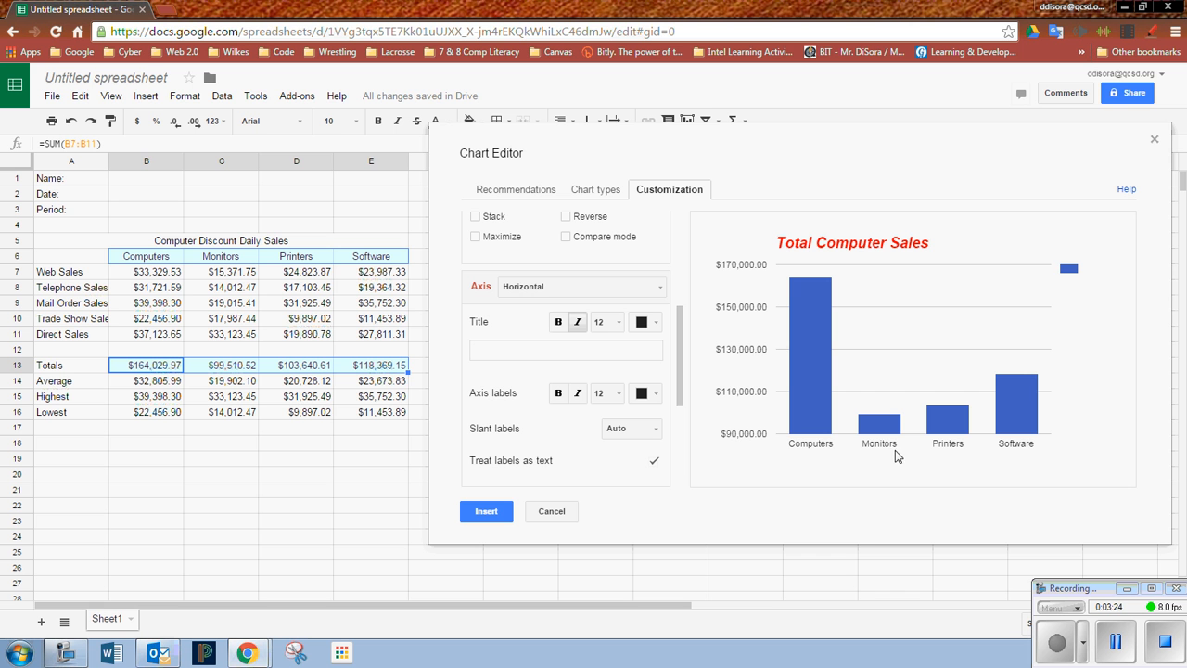
{"action": "left_click", "coordinate": [522, 351]}
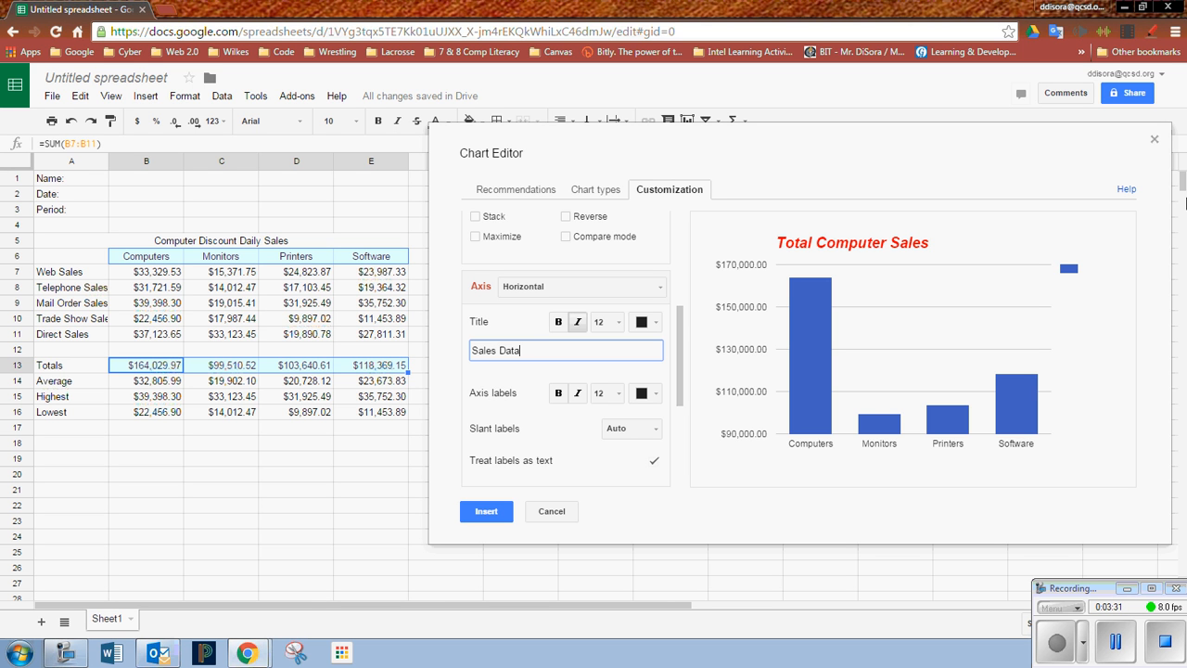
{"action": "left_click", "coordinate": [653, 287]}
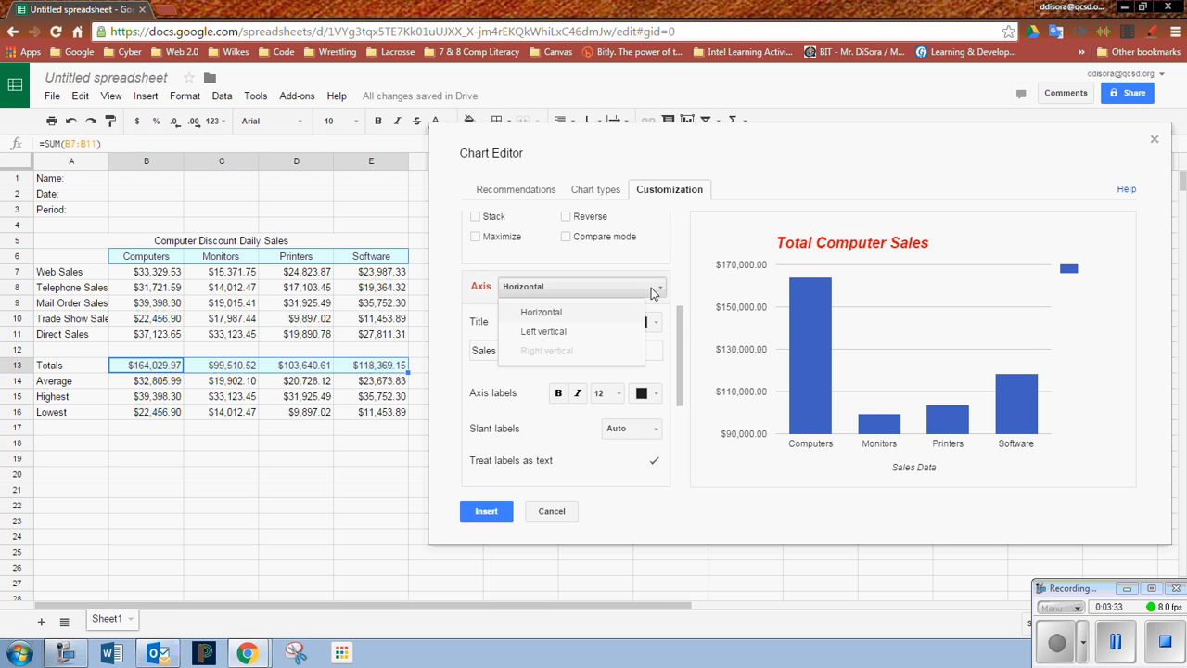
{"action": "left_click", "coordinate": [601, 331]}
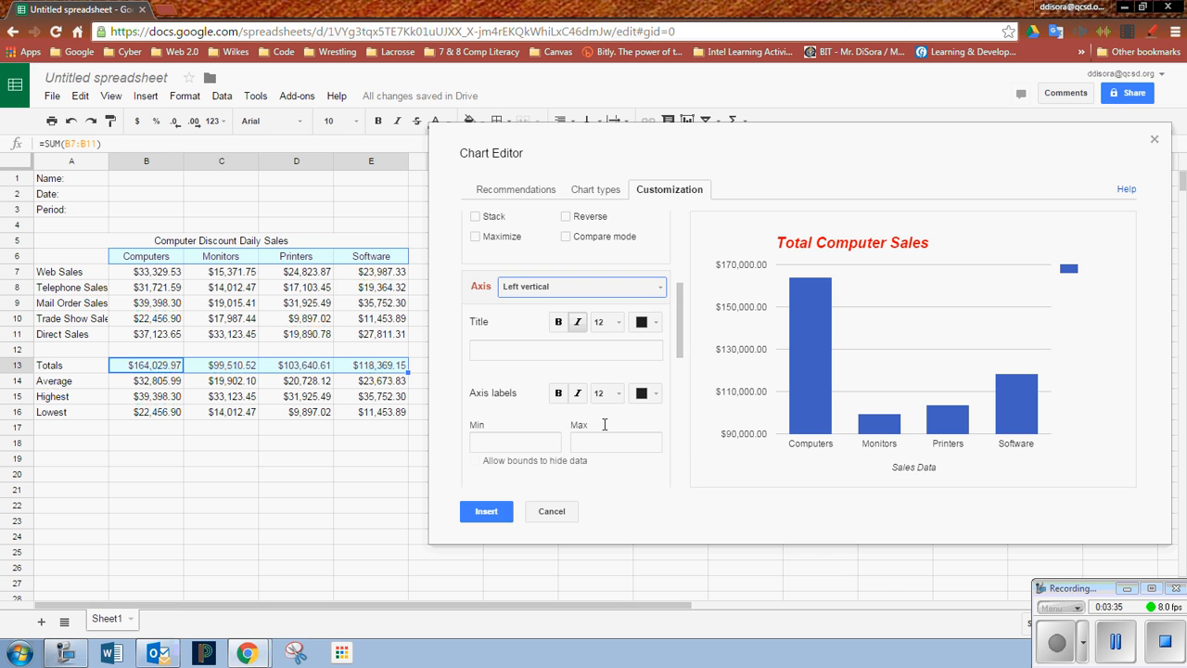
{"action": "left_click", "coordinate": [509, 353]}
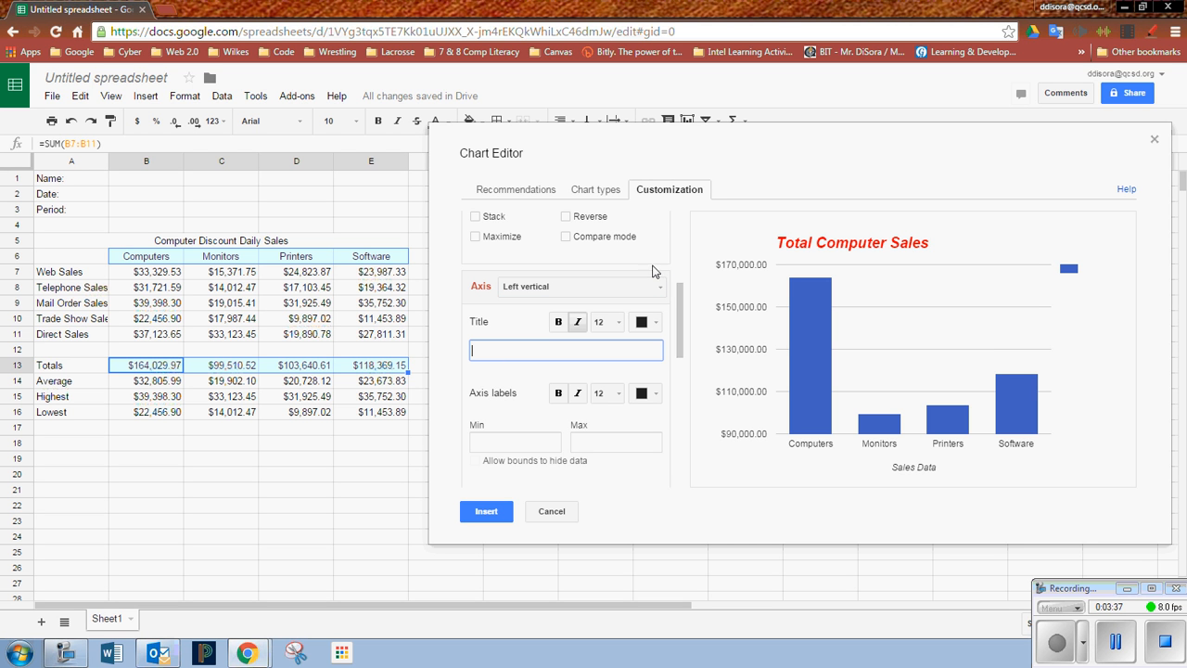
{"action": "type", "text": "Total Sales for Each"}
Step: Insert the chart into the sheet and place it beside the sales table, across columns F to L from row 5
{"action": "scroll", "coordinate": [673, 411], "scroll_direction": "down", "scroll_amount": 3}
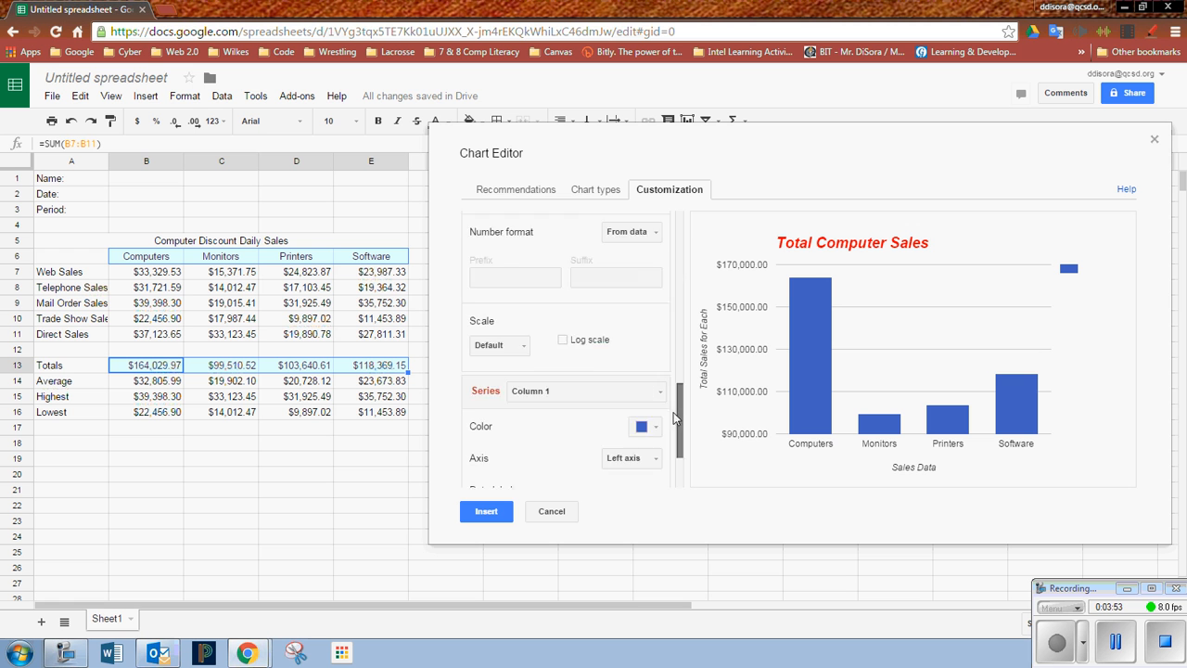
{"action": "scroll", "coordinate": [673, 412], "scroll_direction": "up", "scroll_amount": 5}
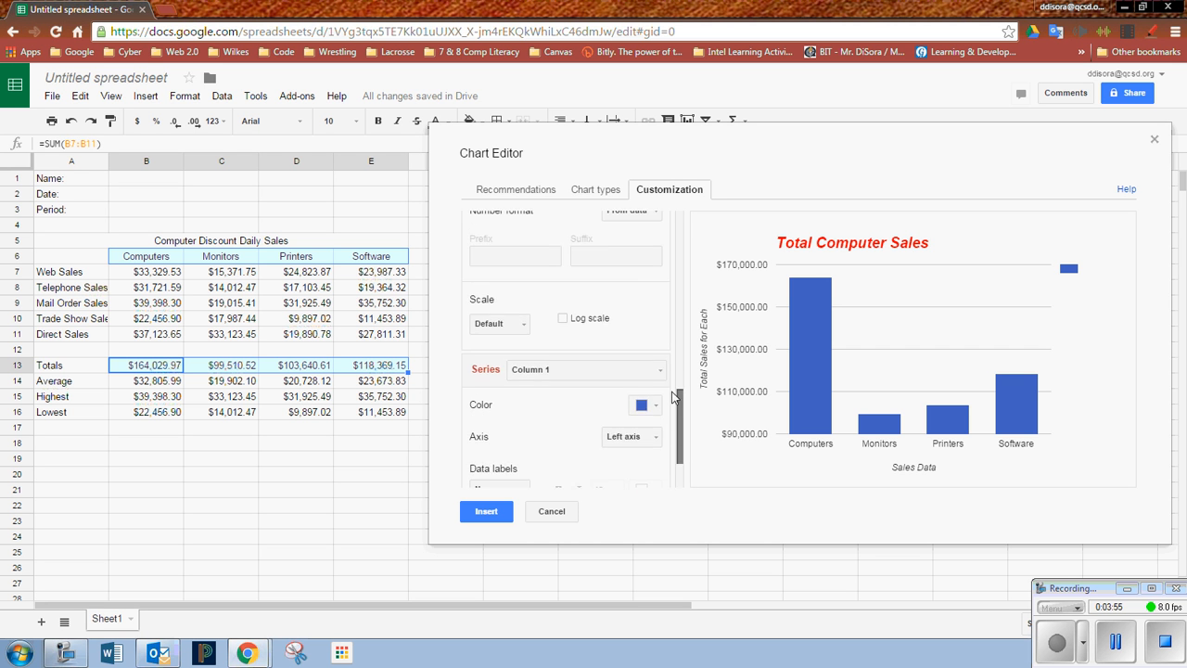
{"action": "scroll", "coordinate": [708, 273], "scroll_direction": "up", "scroll_amount": 3}
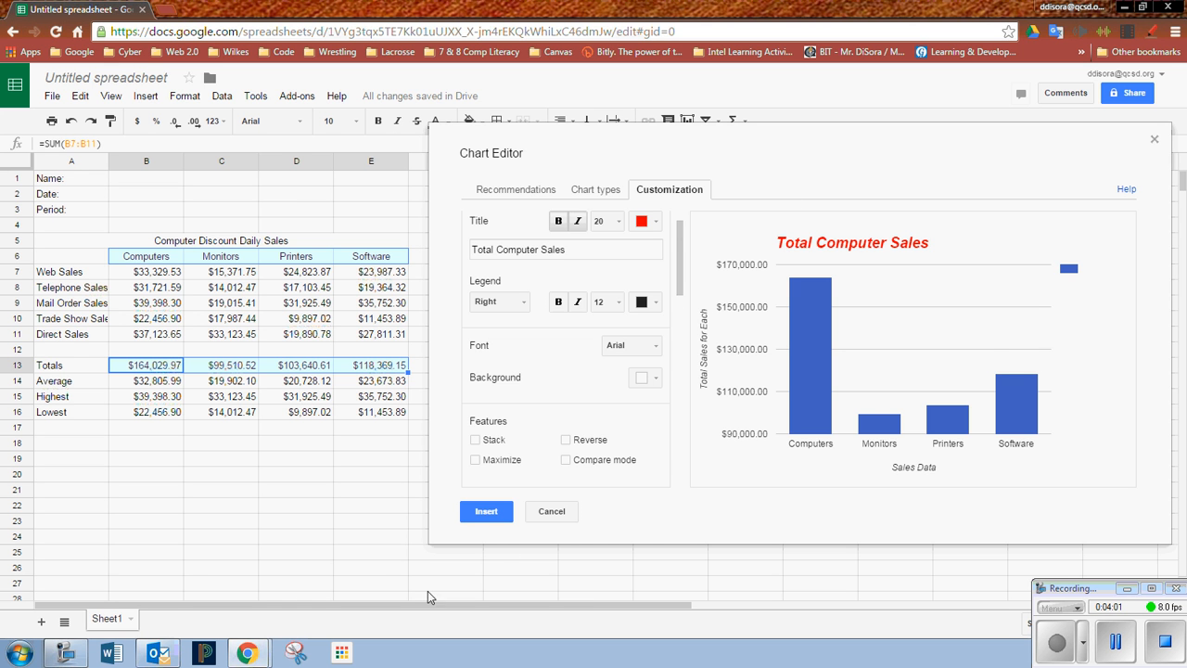
{"action": "left_click", "coordinate": [475, 509]}
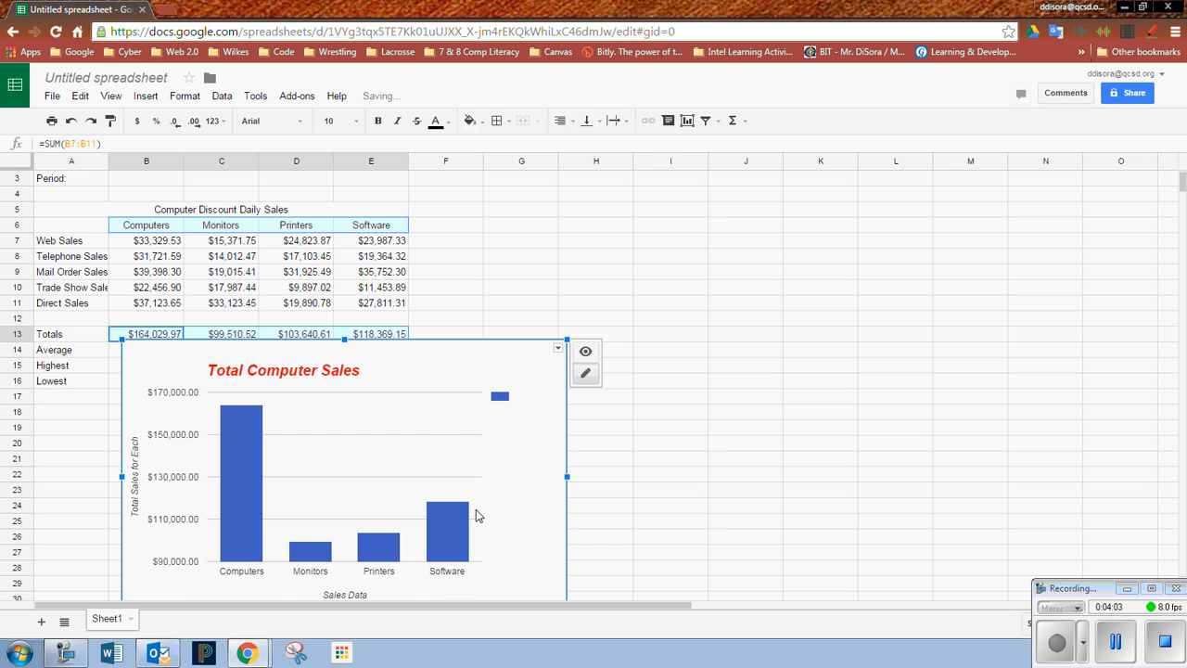
{"action": "left_click_drag", "start_coordinate": [424, 361], "coordinate": [781, 231]}
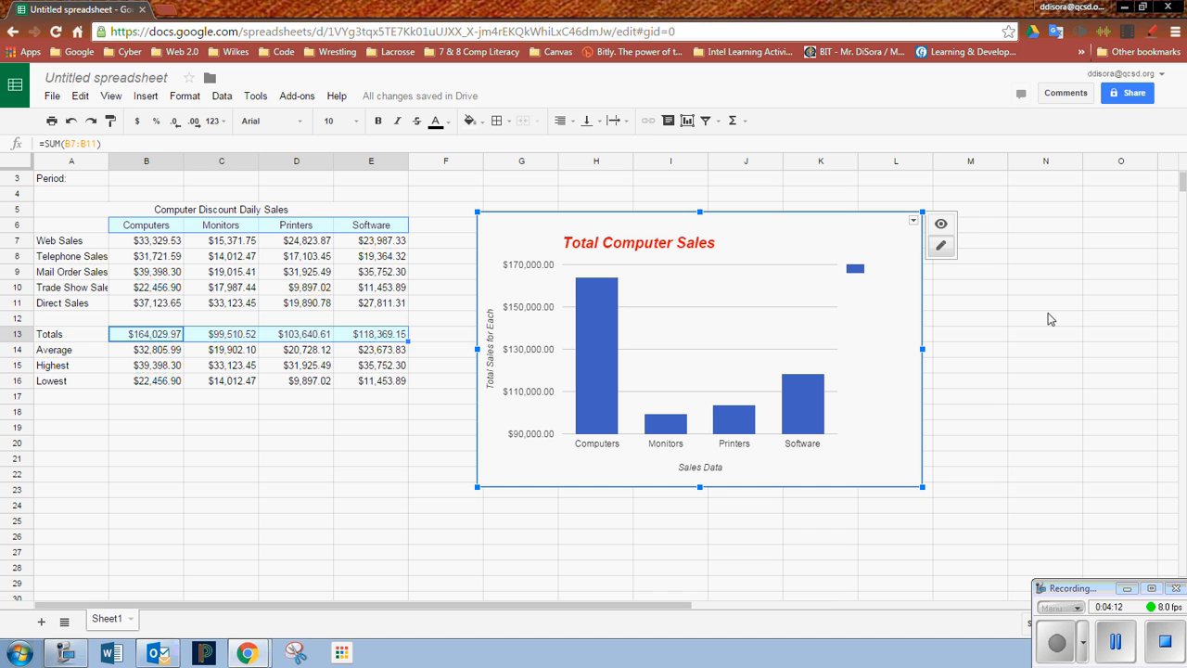
Step: Open the inserted chart's advanced editing, view its recommendations, and cancel without updating the chart
{"action": "left_click", "coordinate": [914, 220]}
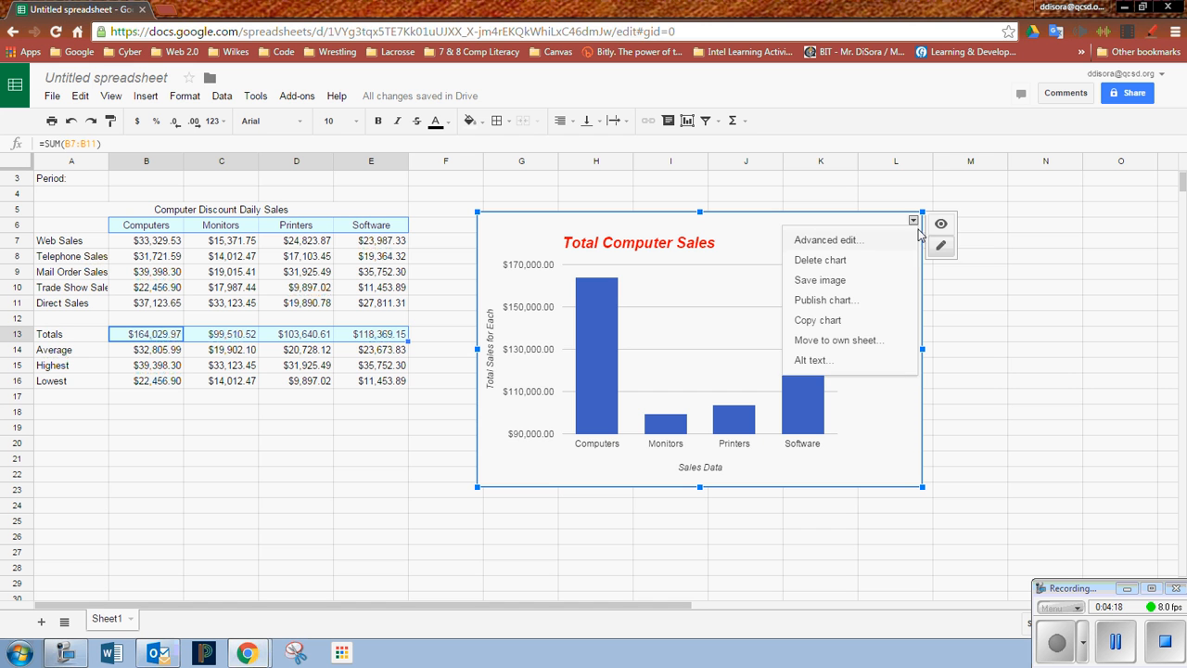
{"action": "left_click", "coordinate": [862, 243]}
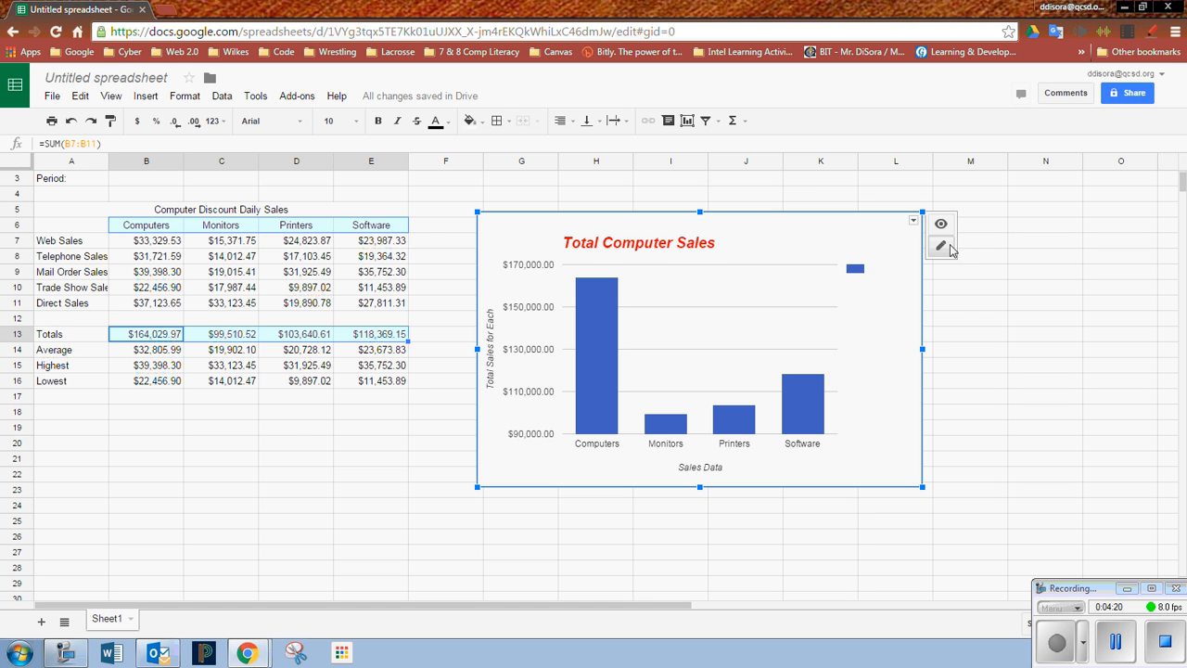
{"action": "left_click", "coordinate": [312, 210]}
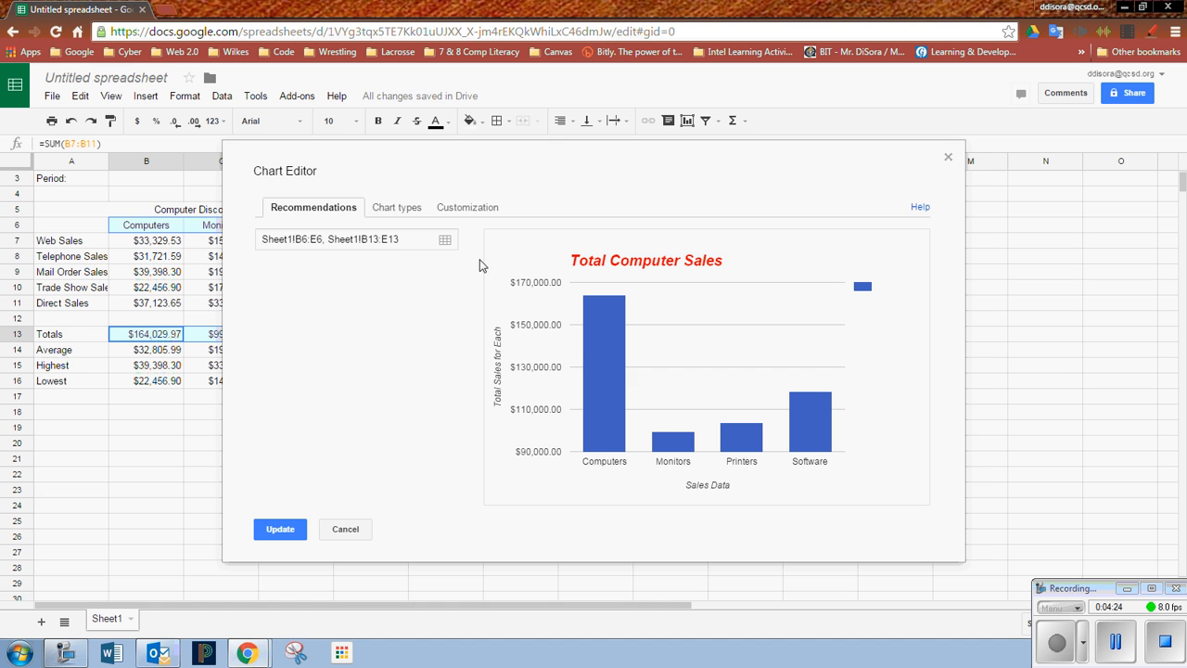
{"action": "left_click", "coordinate": [358, 531]}
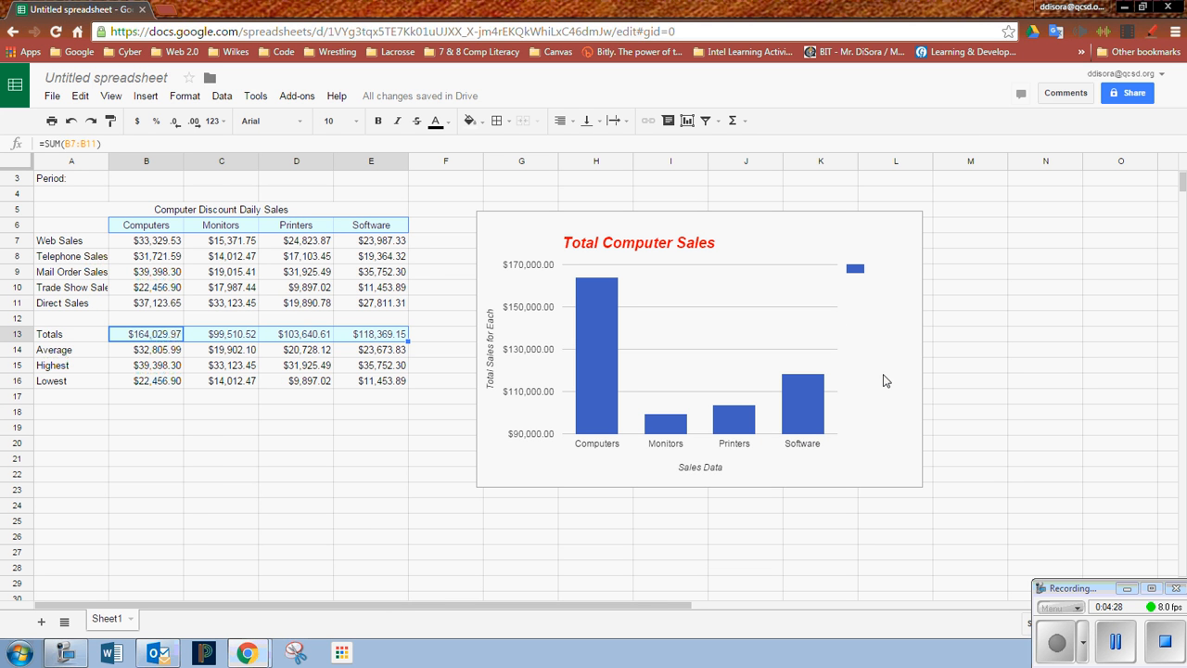